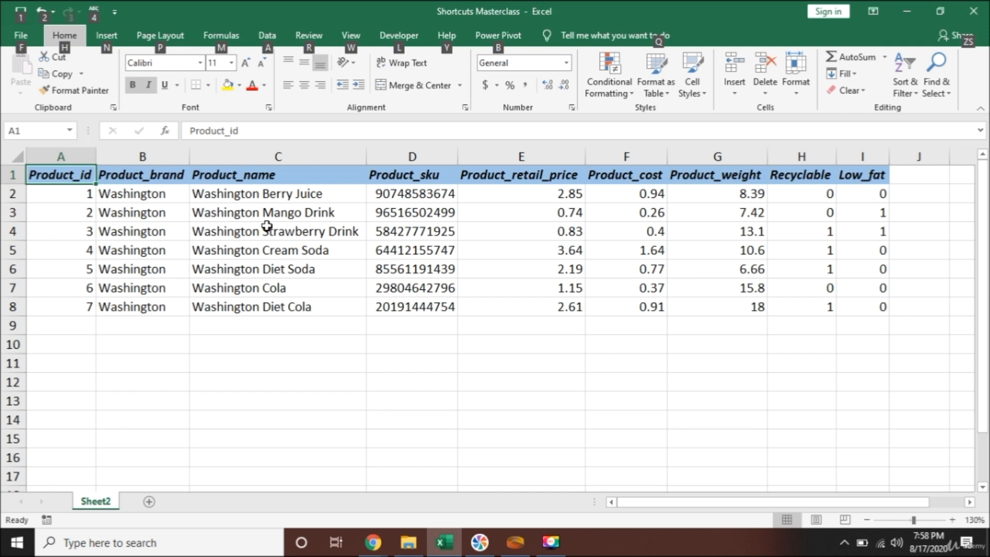
Step: Copy the Product_id column from its header through the last product row, A1:A8
key("Escape")
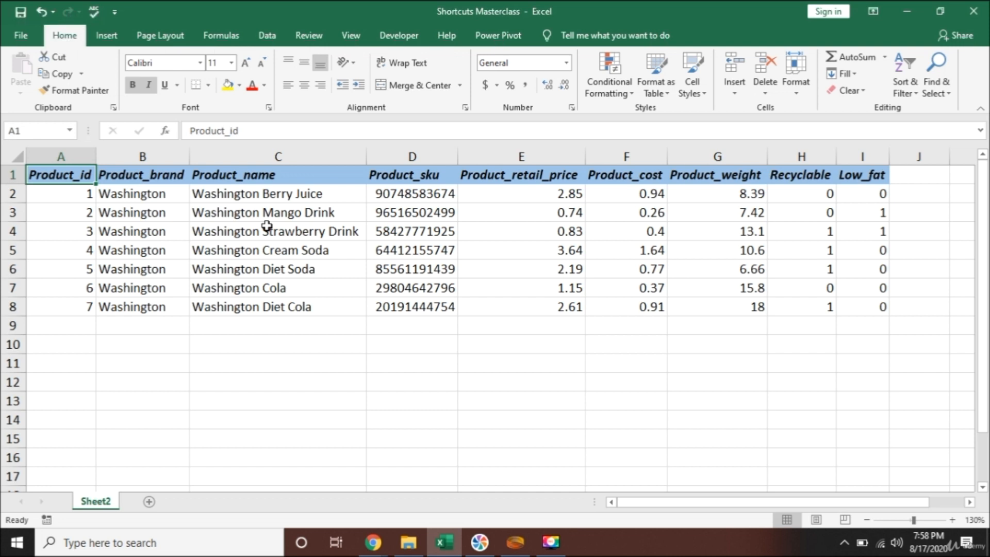
key("ctrl+shift+Down")
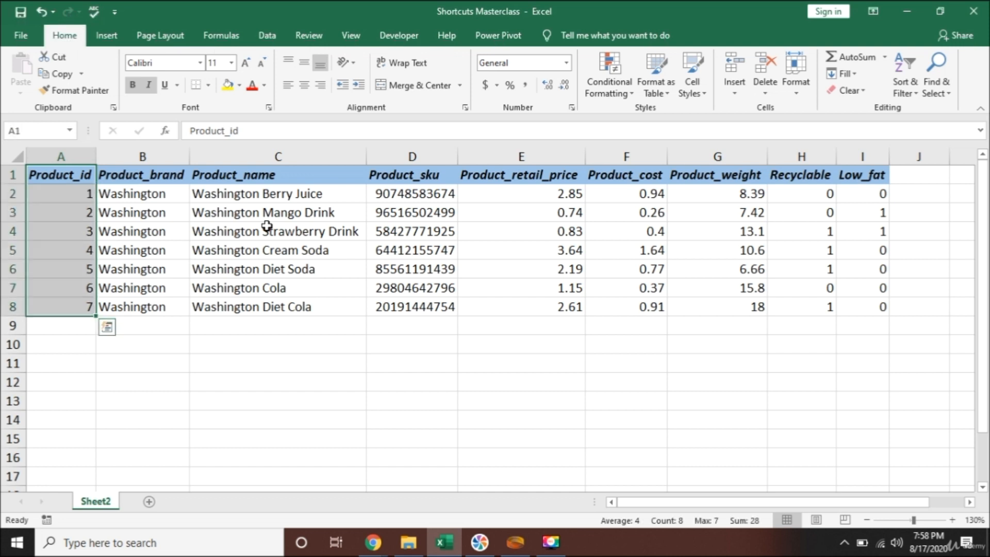
key("ctrl+c")
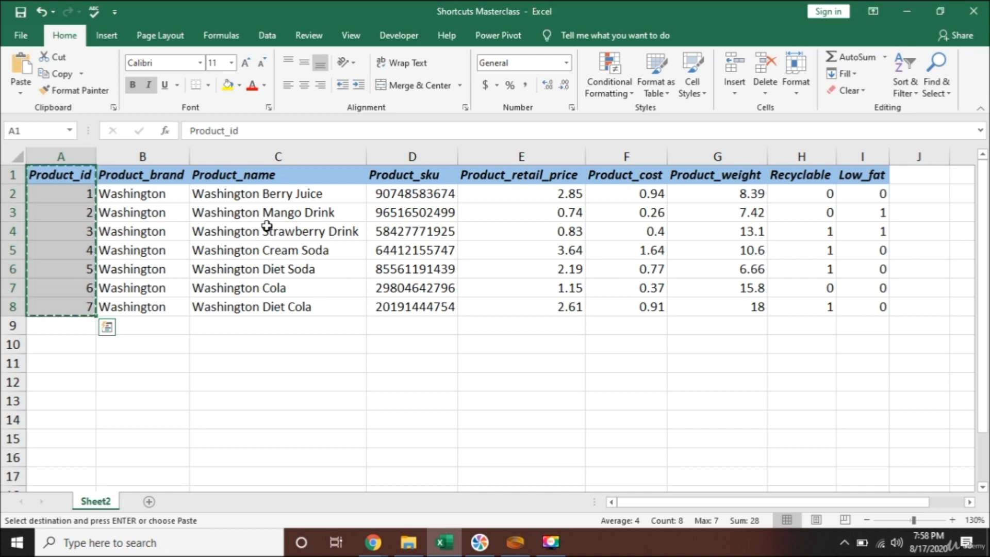
Step: Paste the copied Product_id cells over themselves with Paste Special, using Values, operation None and no Transpose
key("alt")
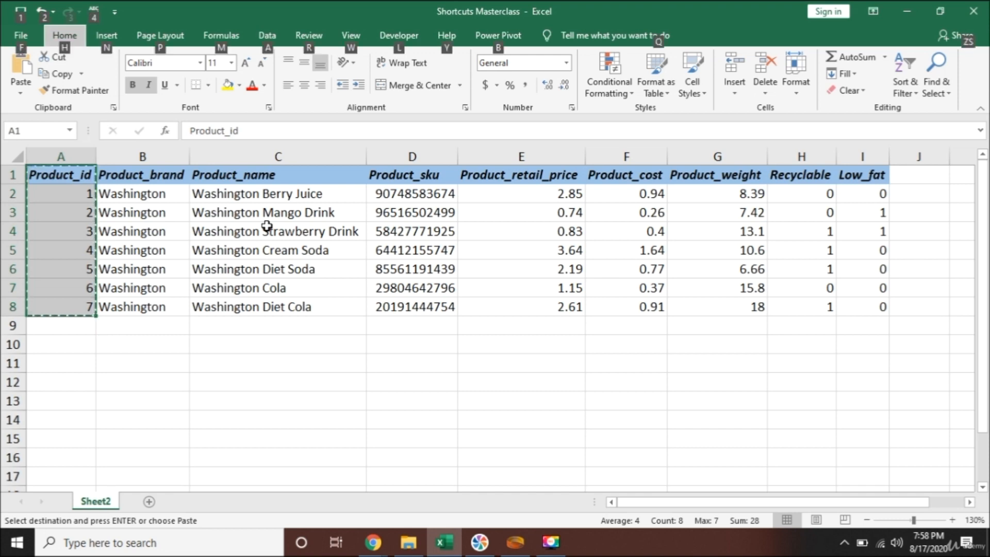
key("h")
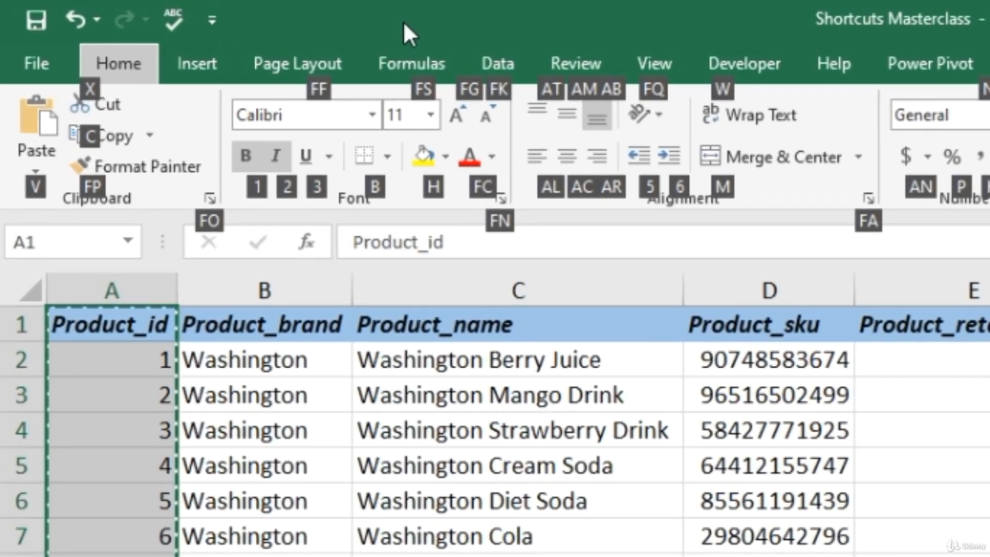
key("v")
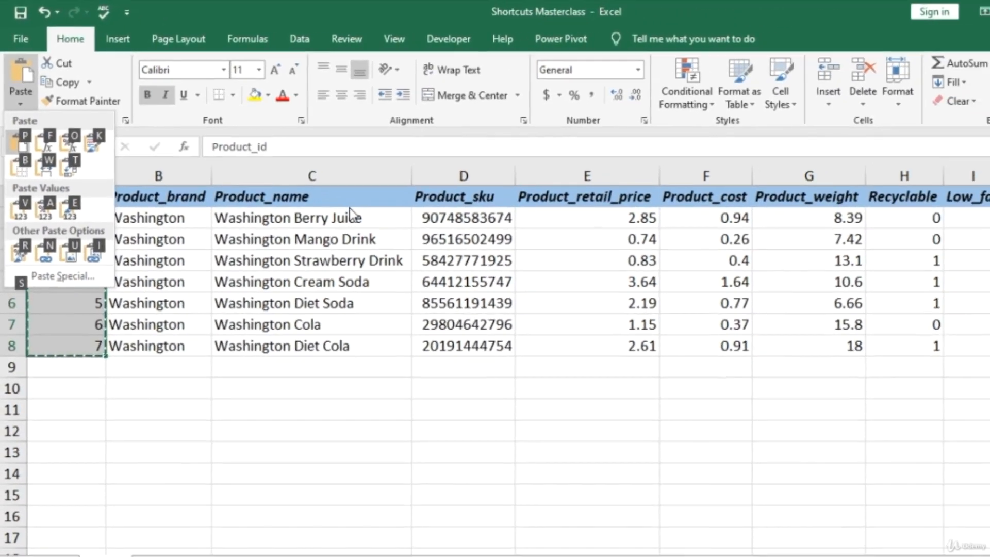
key("s")
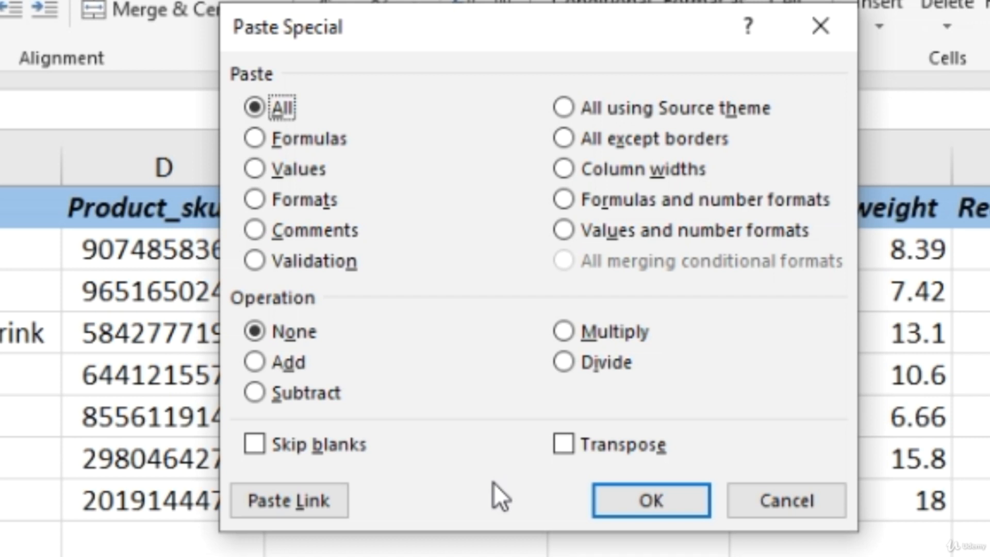
key("v")
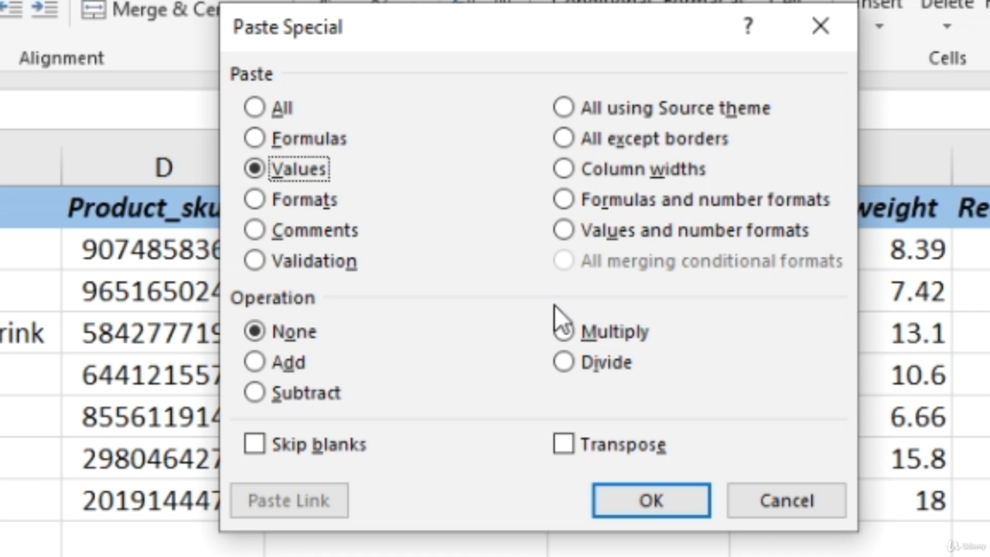
key("alt+n")
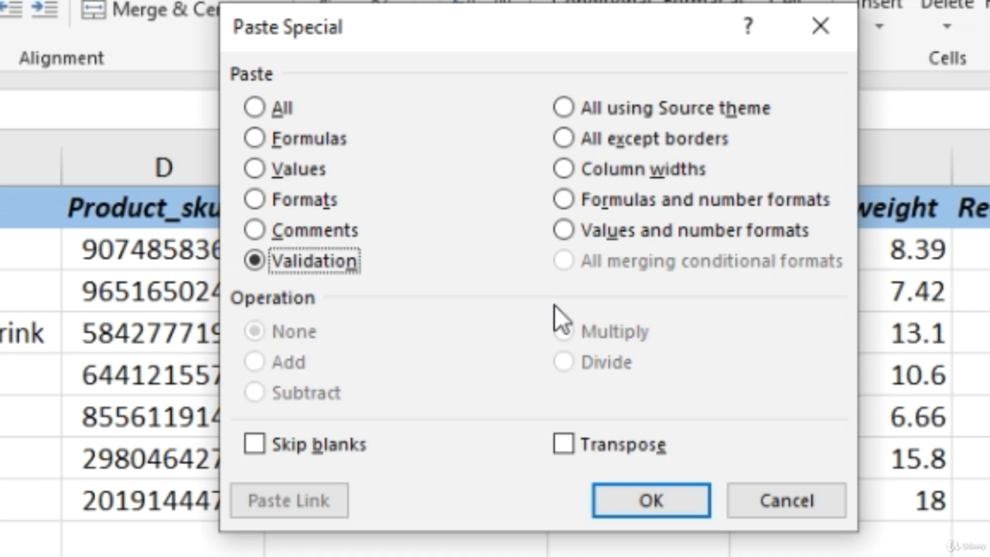
key("alt+v")
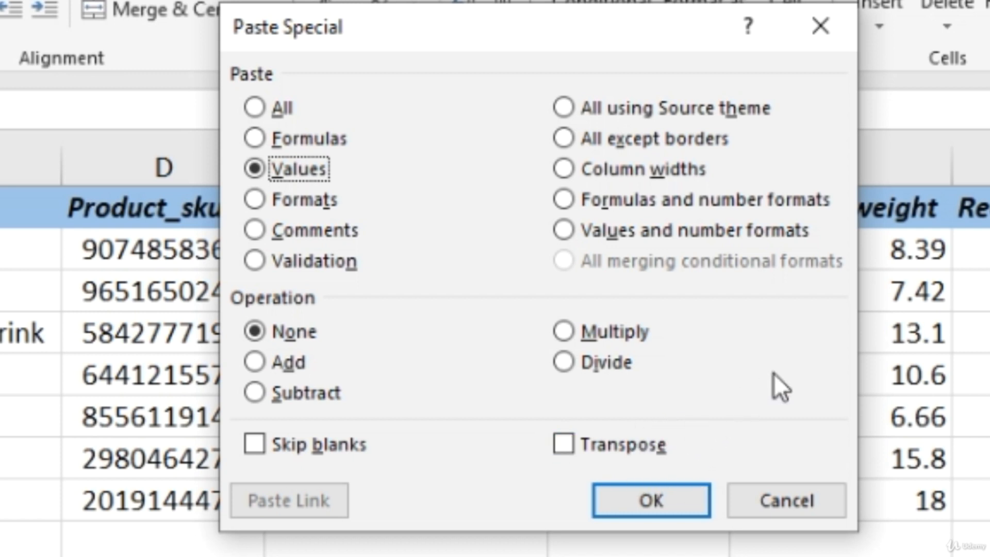
key("alt+e")
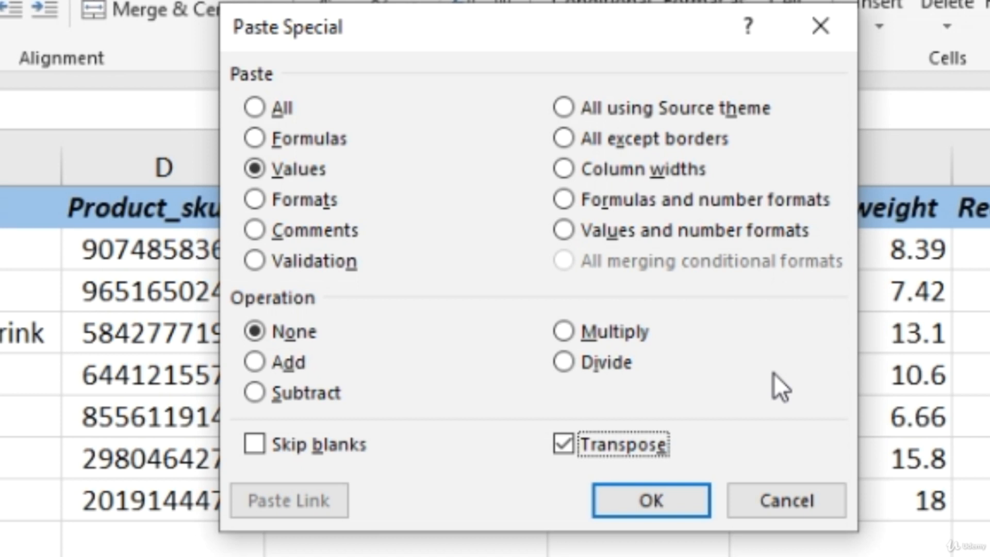
key("alt+e")
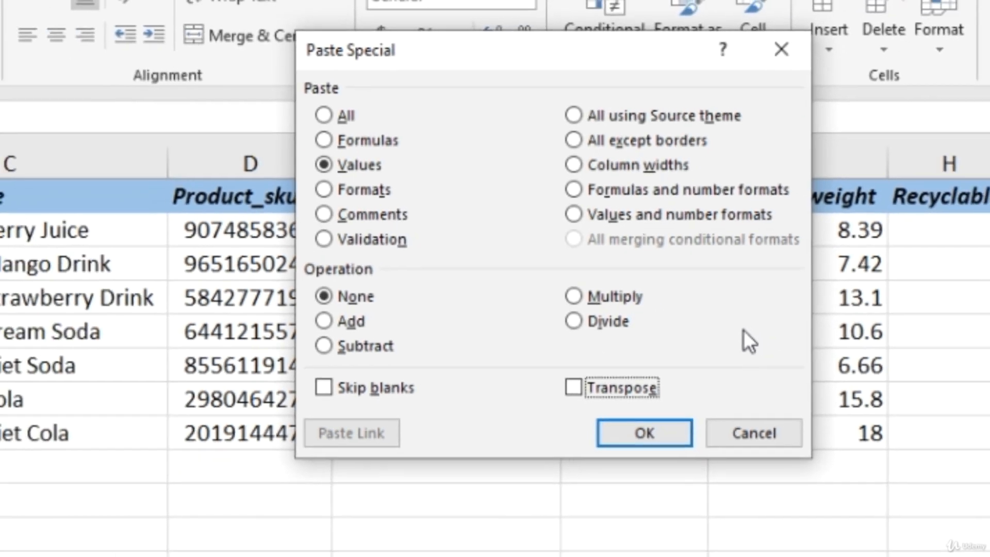
key("Return")
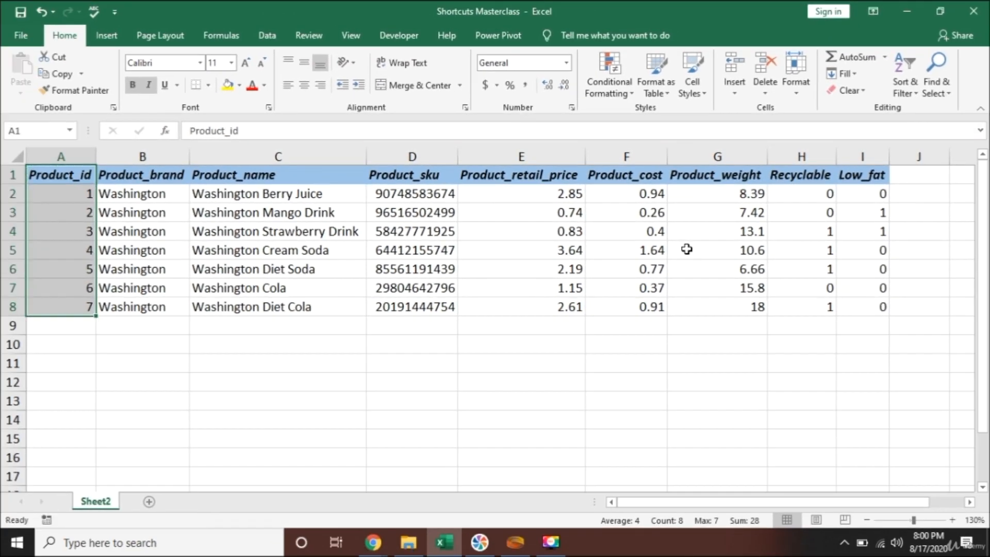
Step: Select the Recyclable and Low_fat columns from their headers through row 8
key("Down")
key("Down")
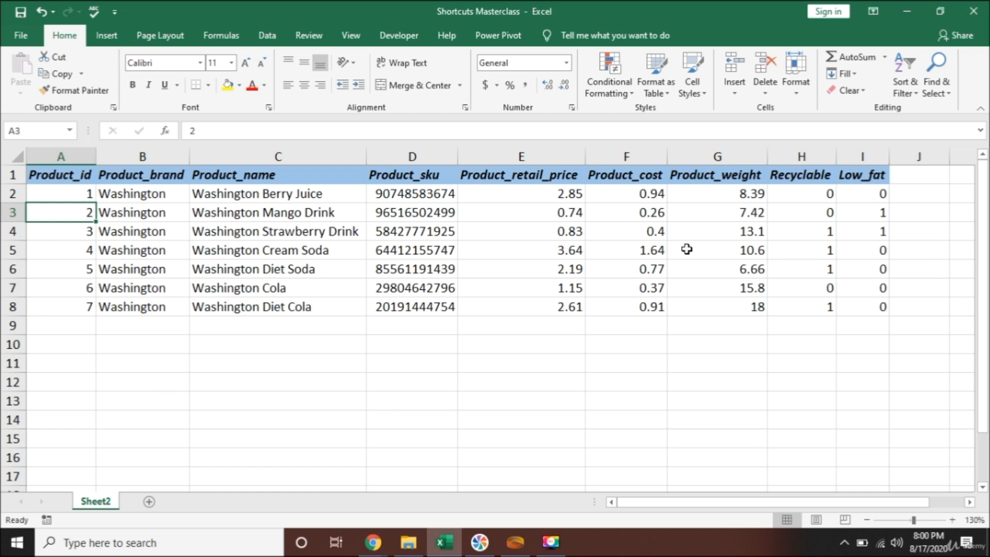
key("ctrl+Up")
key("ctrl+Right")
key("Left")
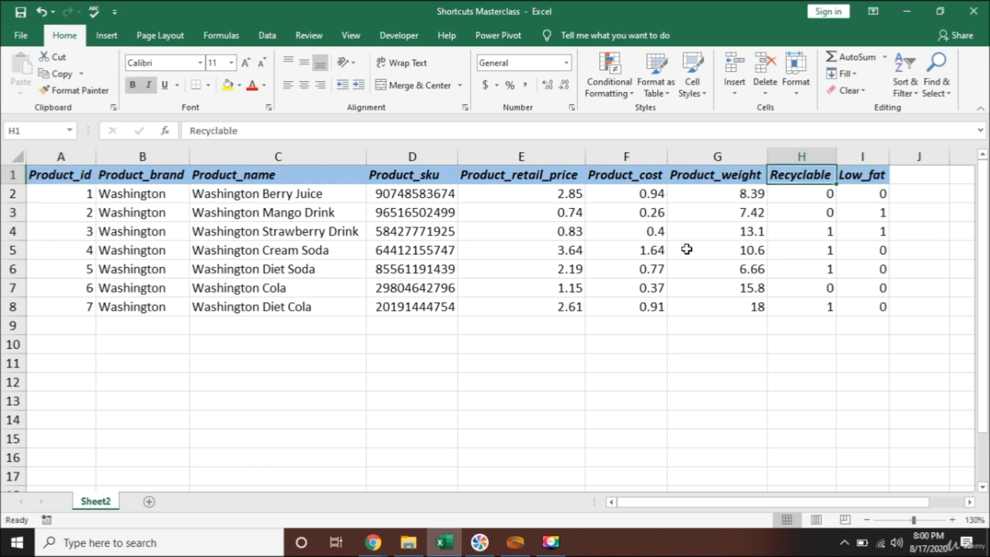
key("shift+Down")
key("shift+Down")
key("shift+Down")
key("shift+Down")
key("shift+Down")
key("shift+Down")
key("shift+Down")
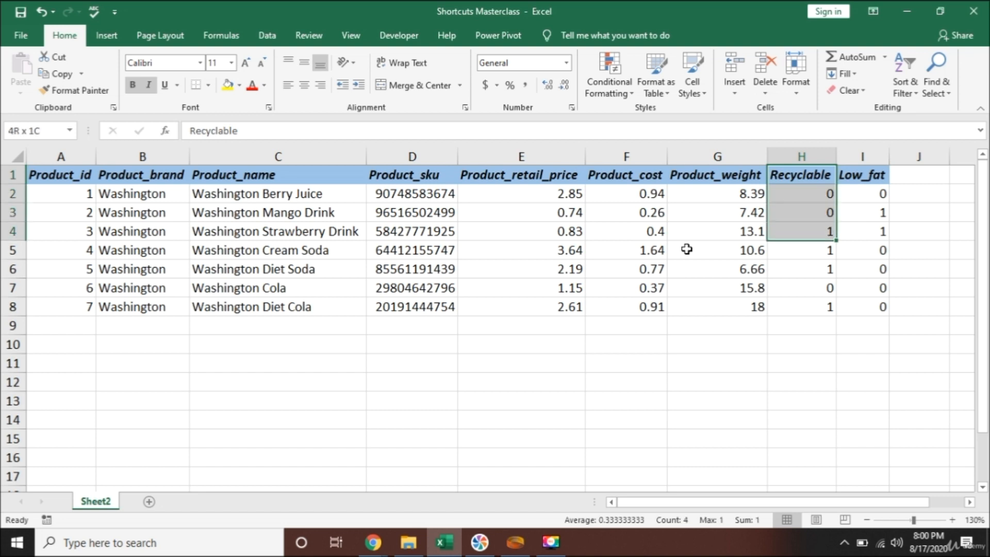
key("shift+Right")
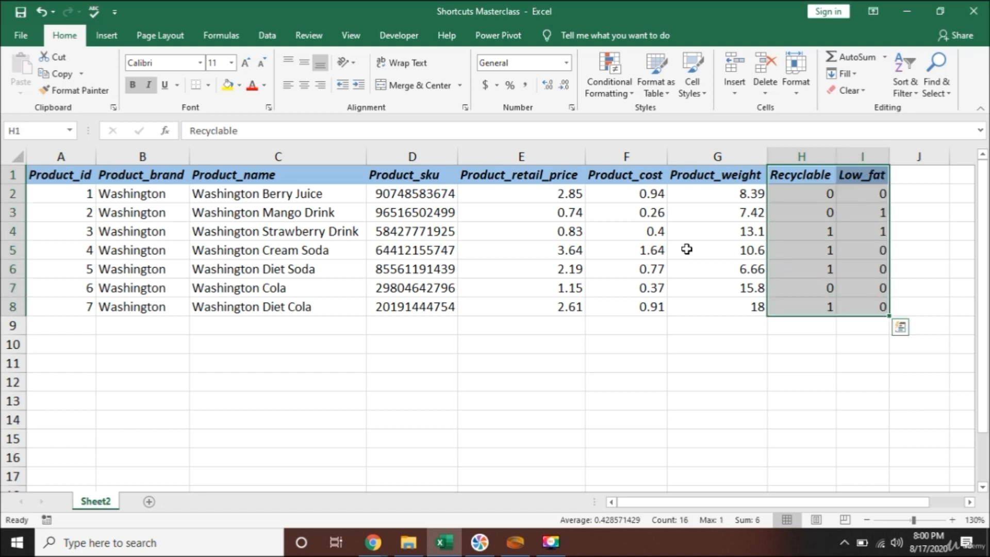
Step: Clear the Recyclable values in H2:H3 and the Low_fat value in I2
key("Down")
key("shift+Down")
key("Delete")
key("Right")
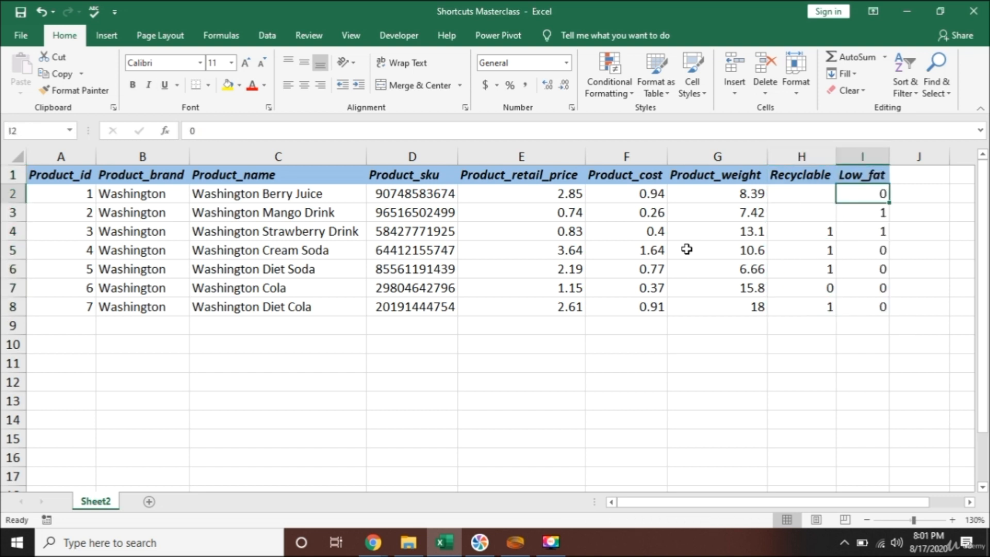
key("Down")
key("Up")
key("Delete")
Step: Clear the Low_fat values in I5:I8 and the Recyclable value in H7
key("Down")
key("Down")
key("Down")
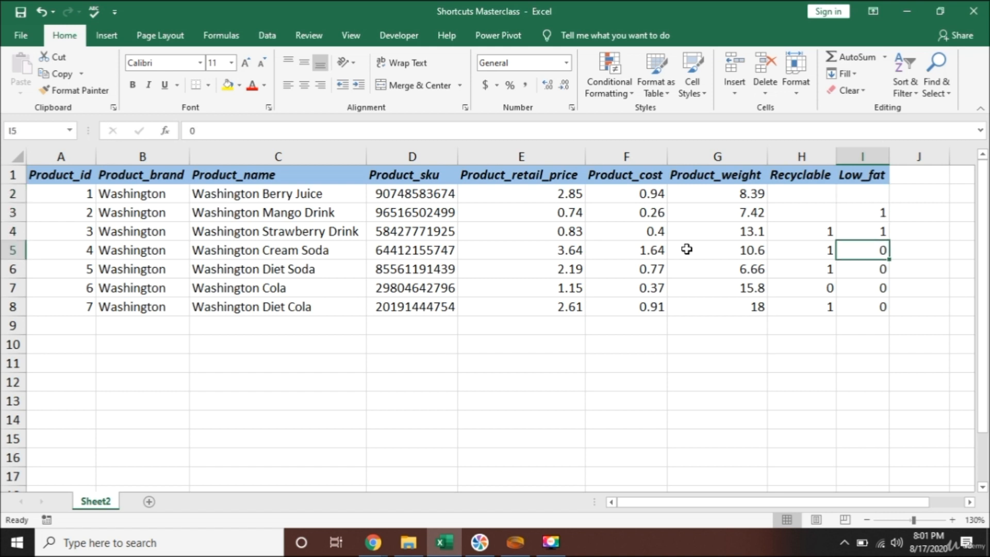
key("shift+Down")
key("shift+Down")
key("shift+Down")
key("Delete")
key("Down")
key("Down")
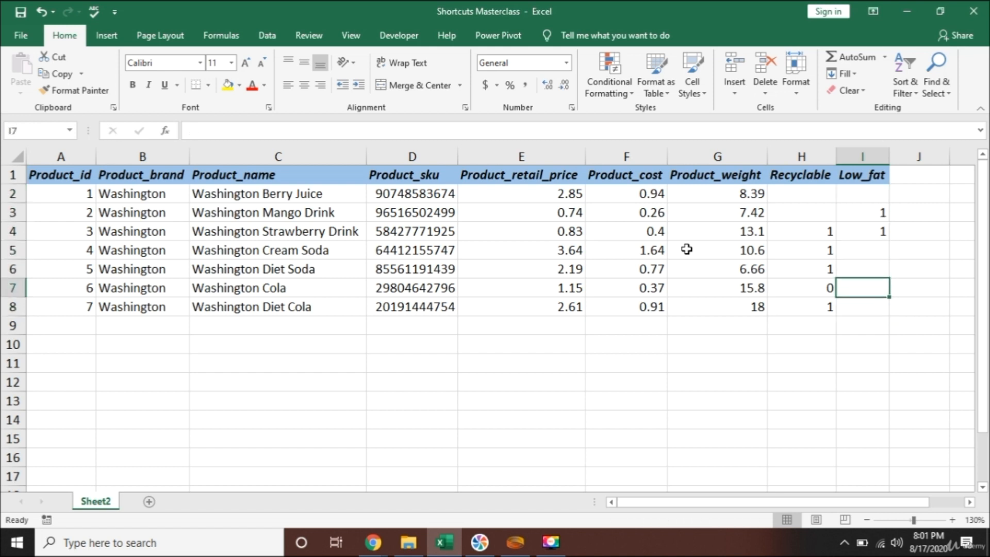
key("Left")
key("Delete")
Step: Select only the blank cells within the Recyclable and Low_fat range H1:I8 using Go To Special with Blanks
key("Up")
key("Up")
key("Up")
key("Up")
key("Up")
key("Up")
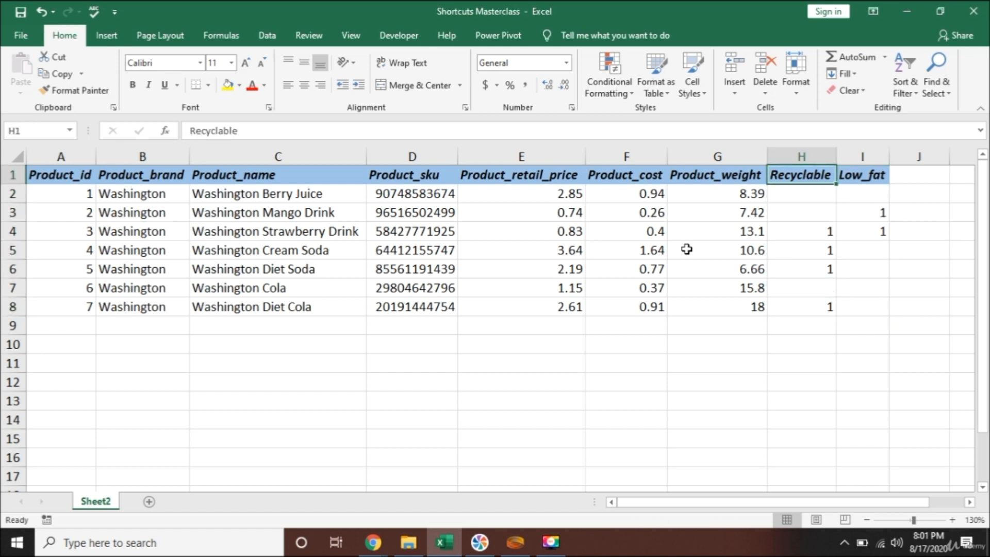
key("shift+Down")
key("shift+Down")
key("shift+Down")
key("shift+Down")
key("shift+Down")
key("shift+Down")
key("shift+Down")
key("shift+Right")
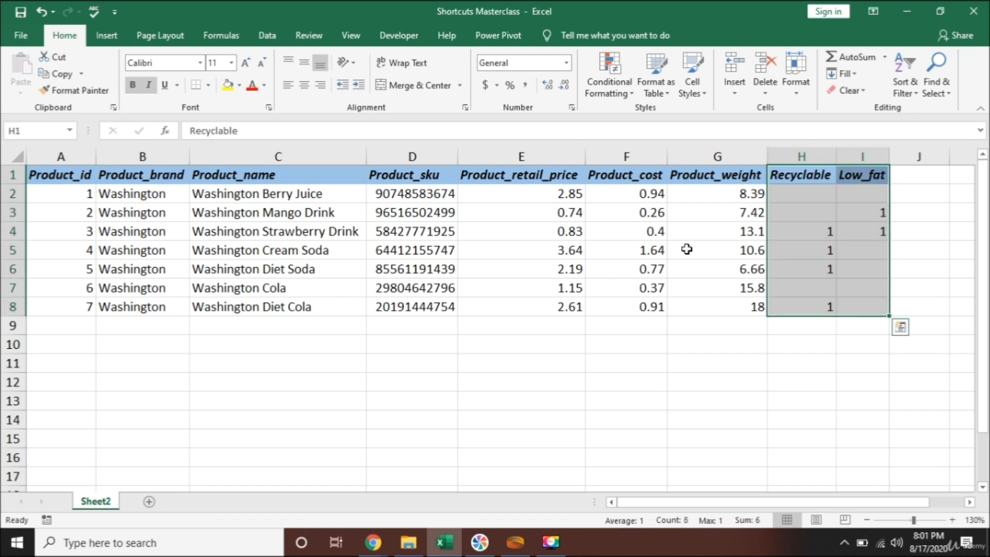
key("alt")
key("h")
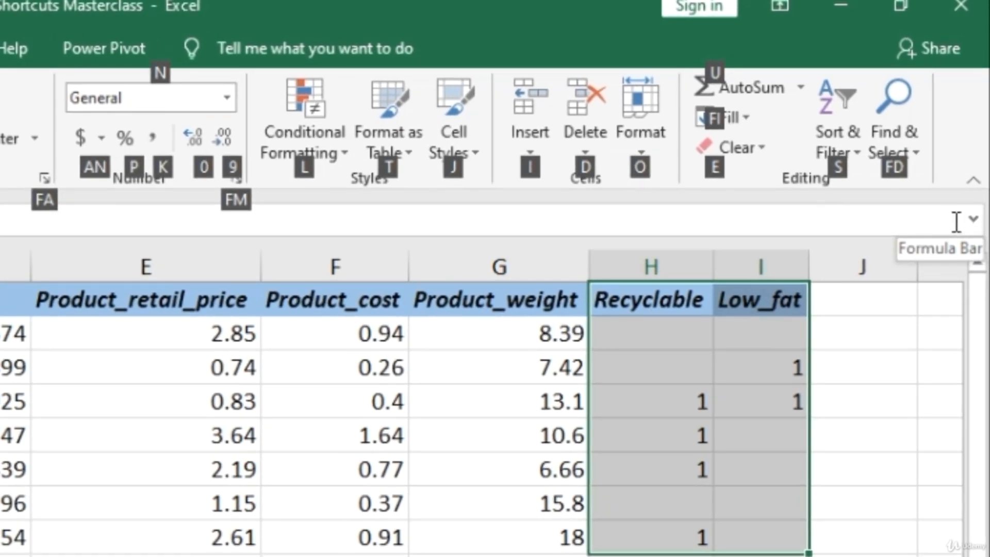
key("f")
key("d")
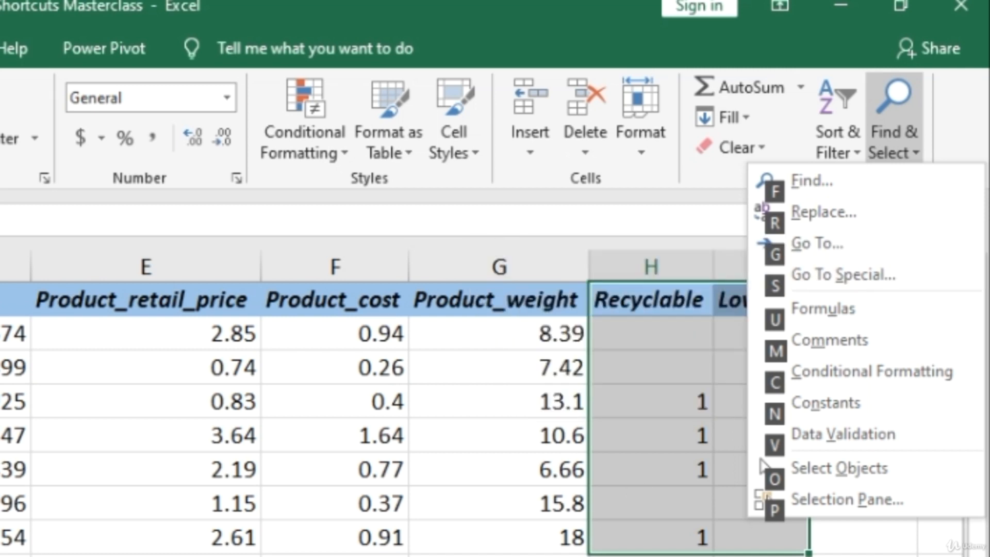
key("s")
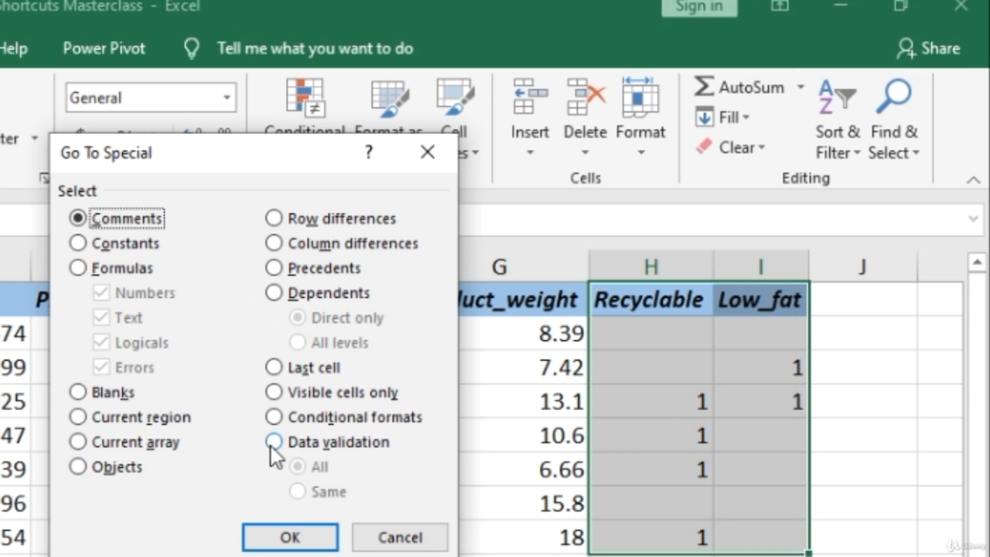
left_click(178, 392)
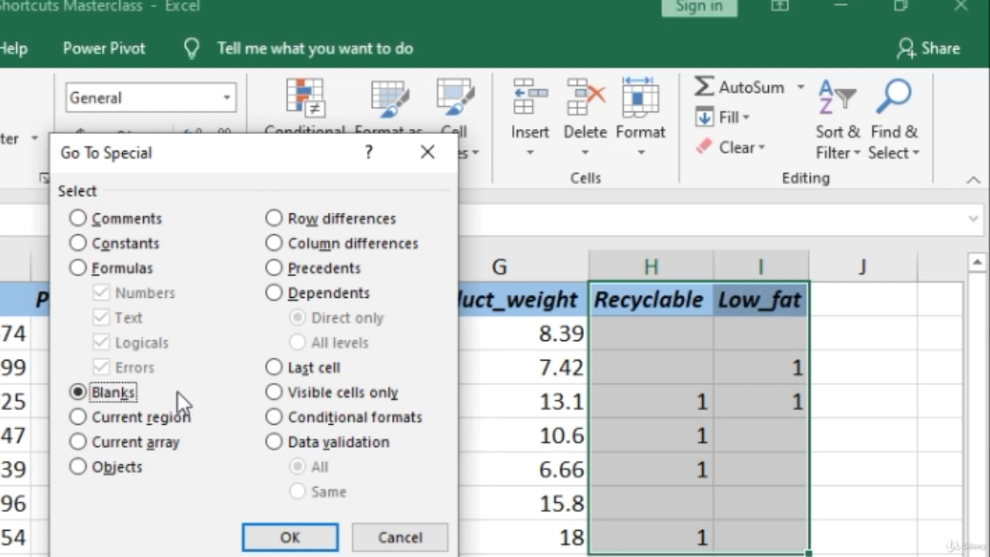
key("Return")
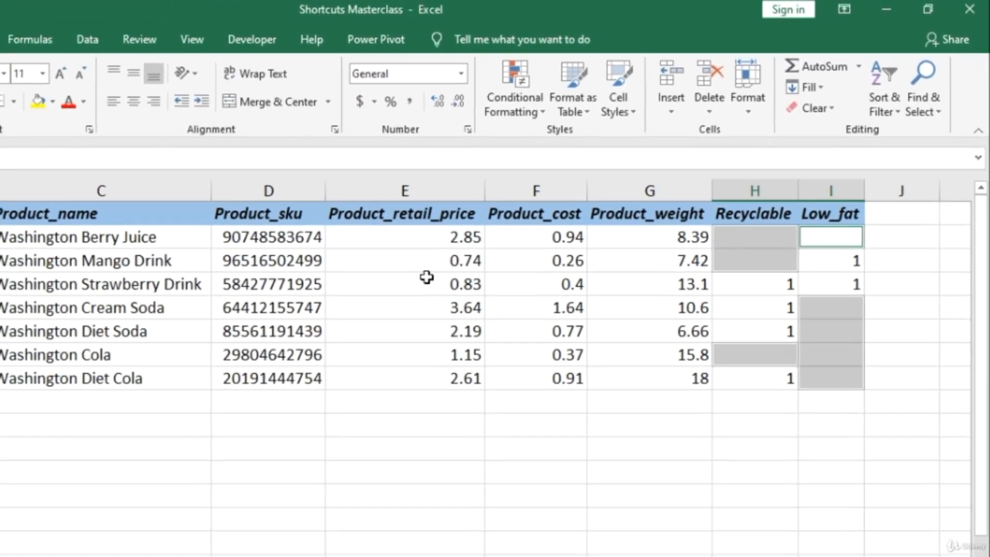
Step: Fill all the selected blank cells with 0 in a single entry, then deselect the range
type("0")
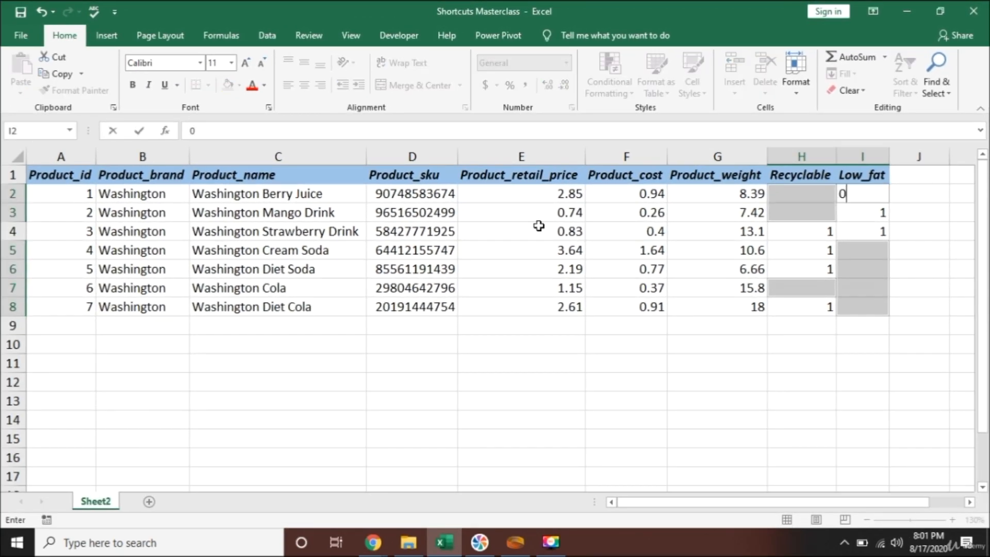
key("ctrl+Return")
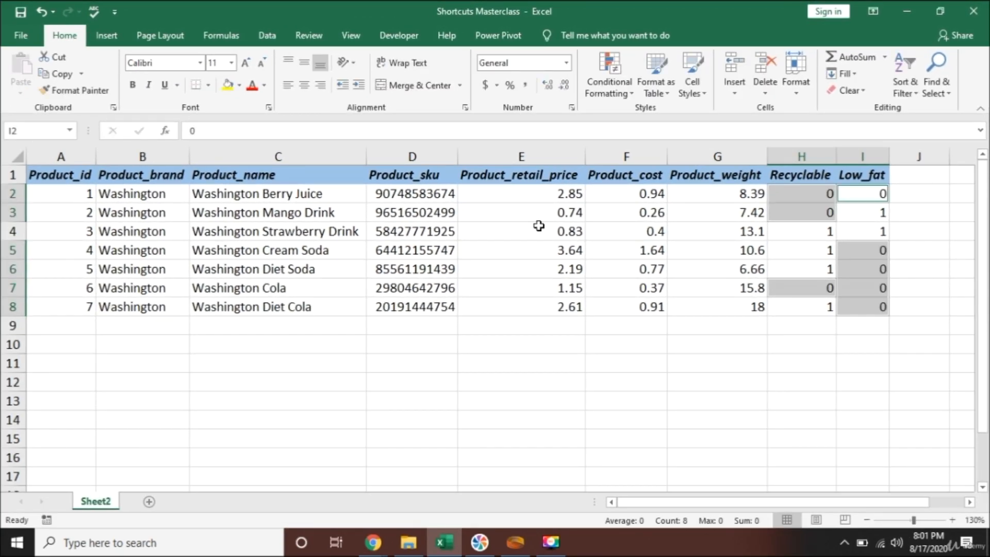
key("Down")
key("Down")
key("Left")
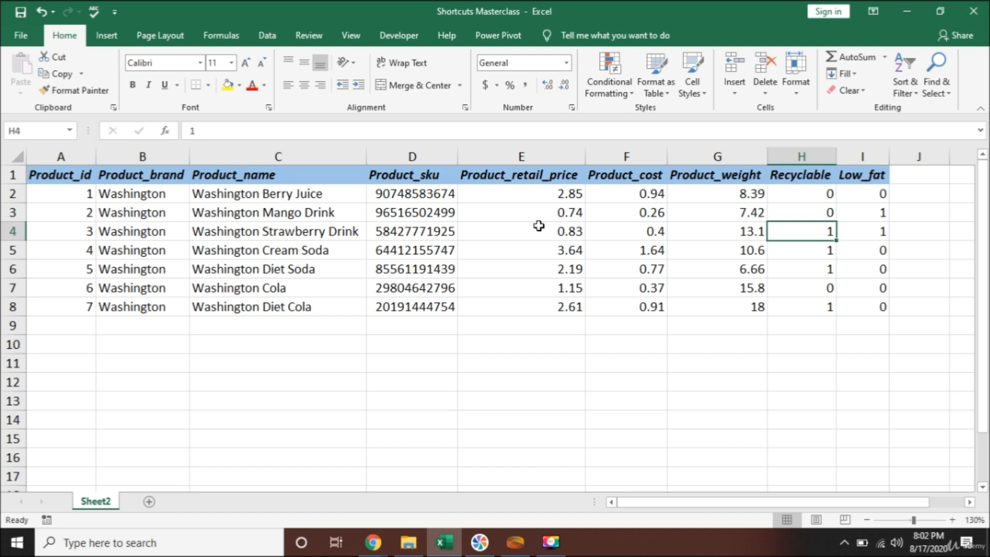